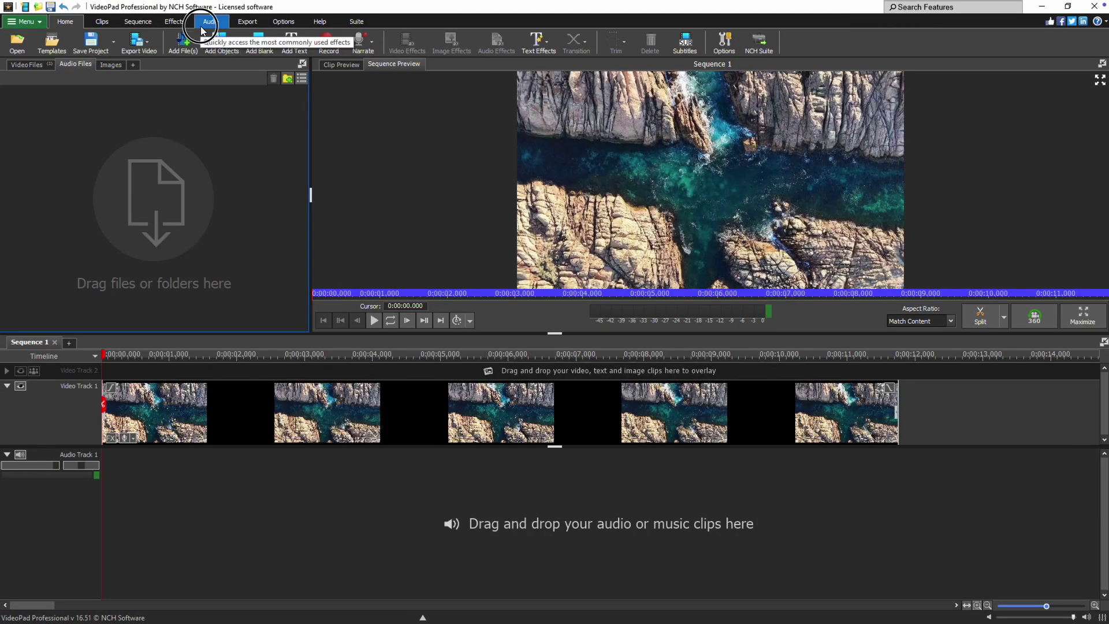
Switch to the Audio tools to reach the stock sound options
click(211, 20)
In the NCH Sound Library, browse music > classic, select classical nose and preview it
click(112, 51)
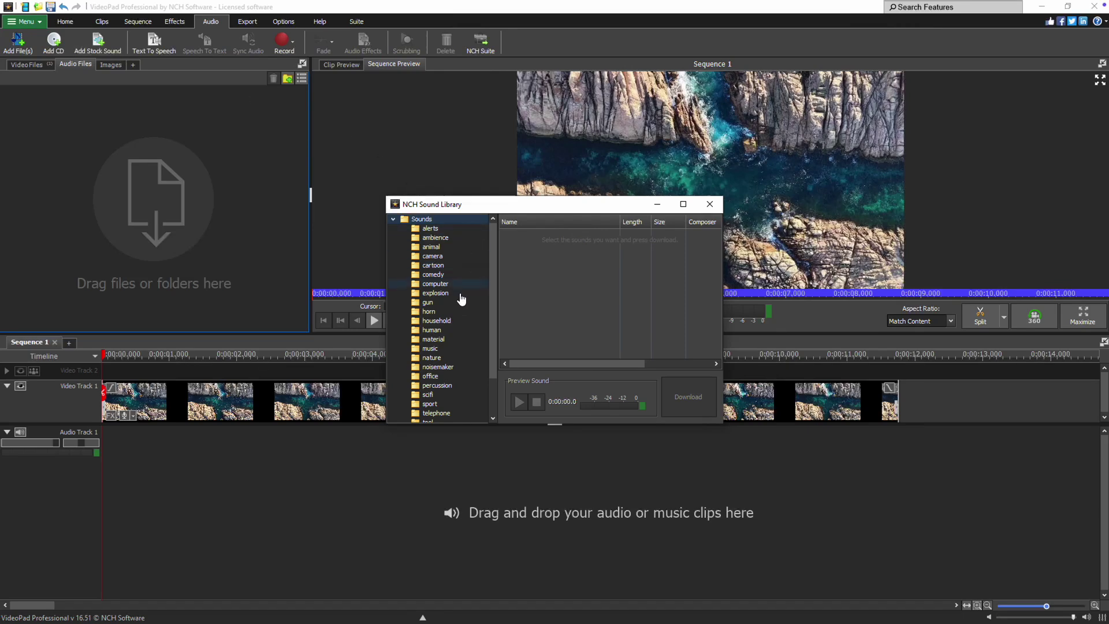
double_click(460, 350)
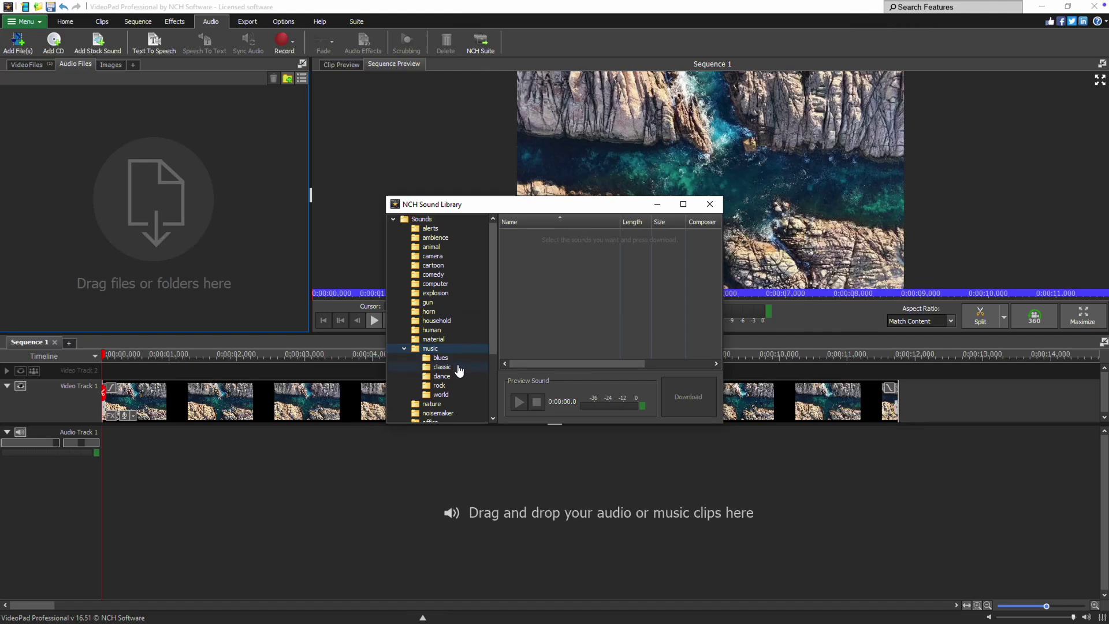
click(457, 366)
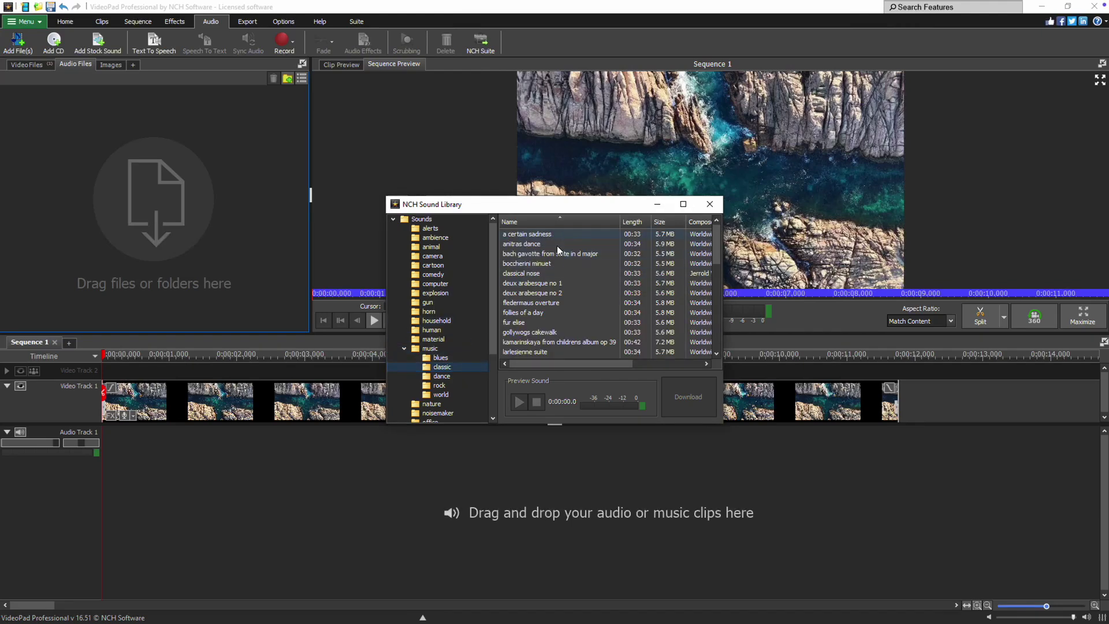
click(557, 275)
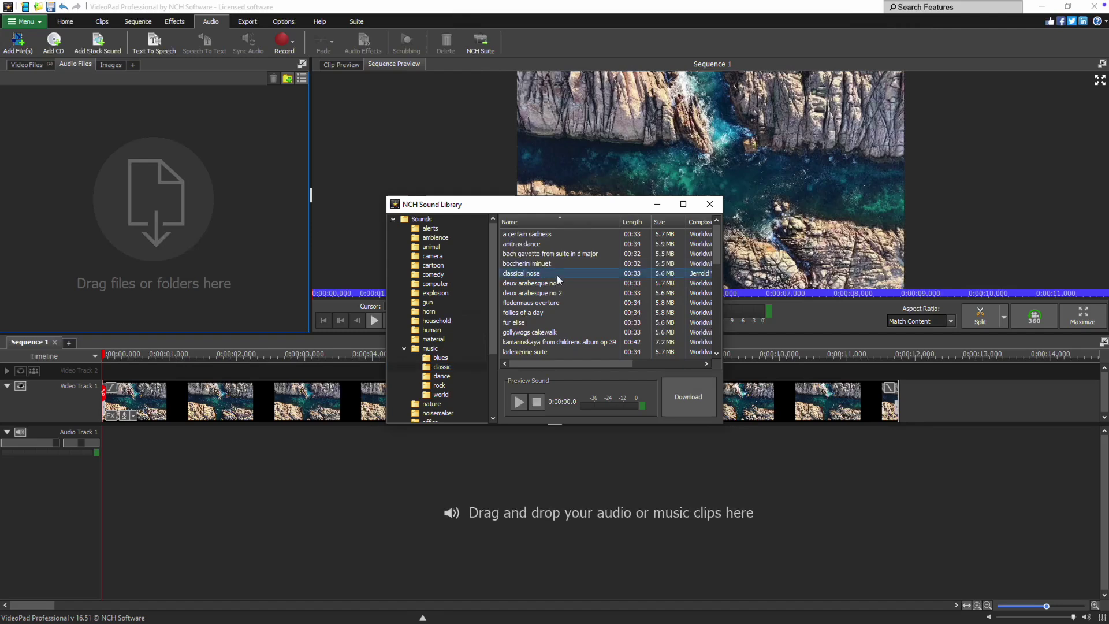
click(523, 398)
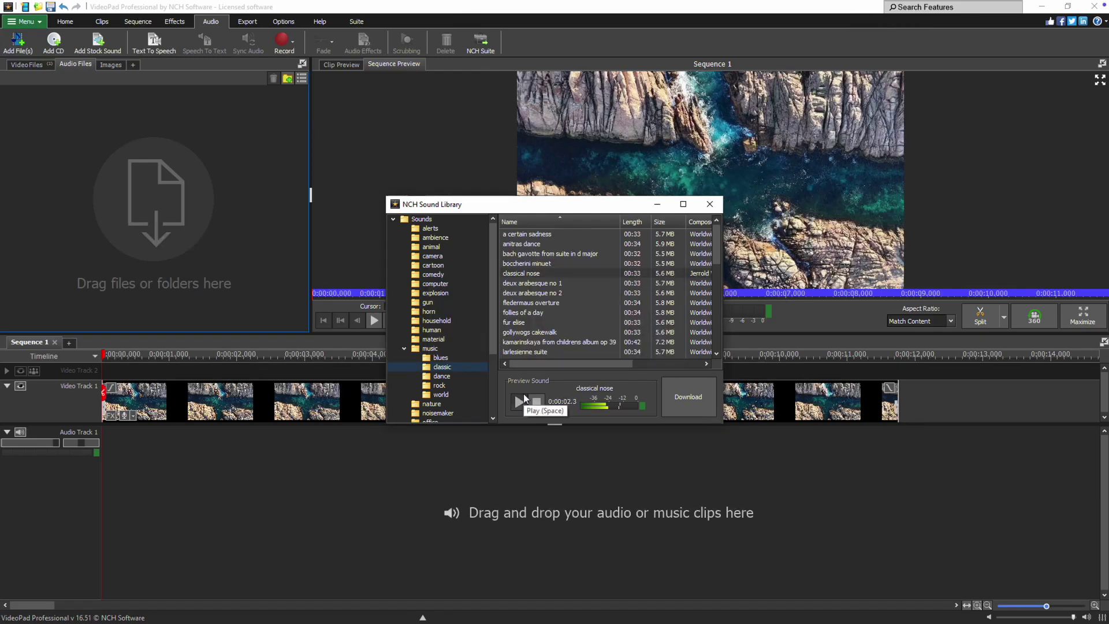
Download classical nose, add it to the project and drop classical nose.wav onto Audio Track 1
click(704, 398)
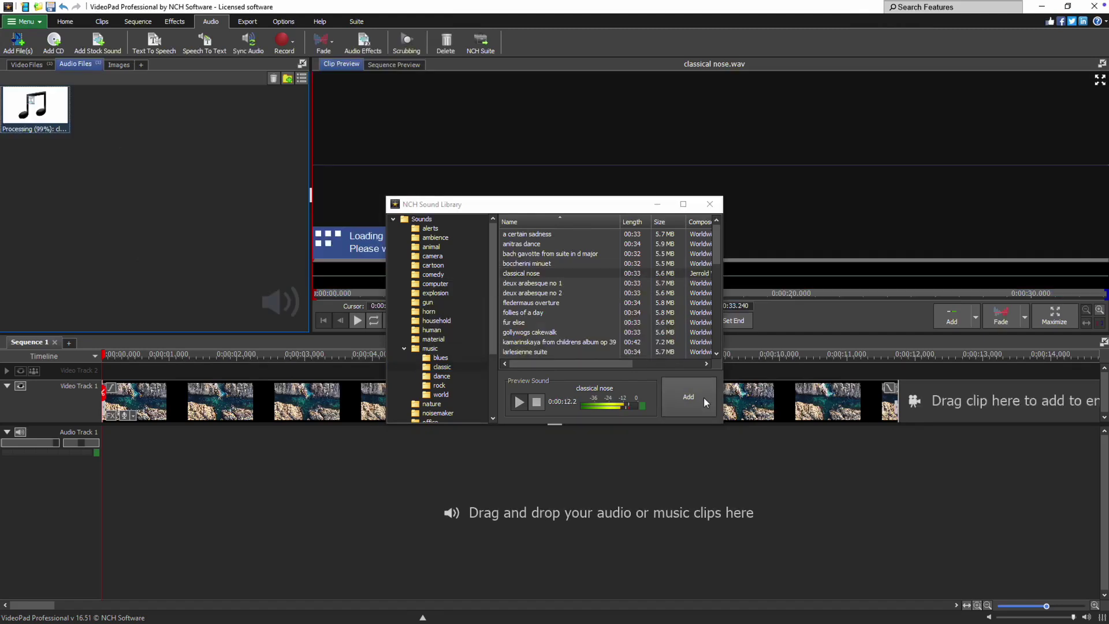
click(710, 204)
mouse_move(49, 114)
mouse_down()
mouse_move(107, 470)
mouse_move(134, 470)
mouse_up()
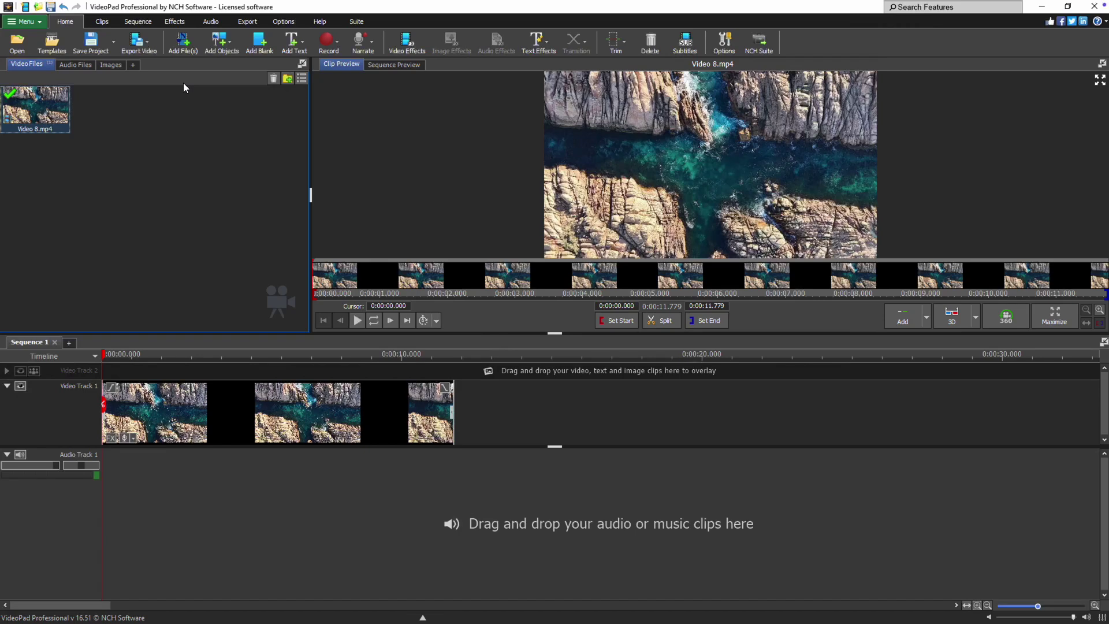
Switch to the Audio tools again
click(222, 24)
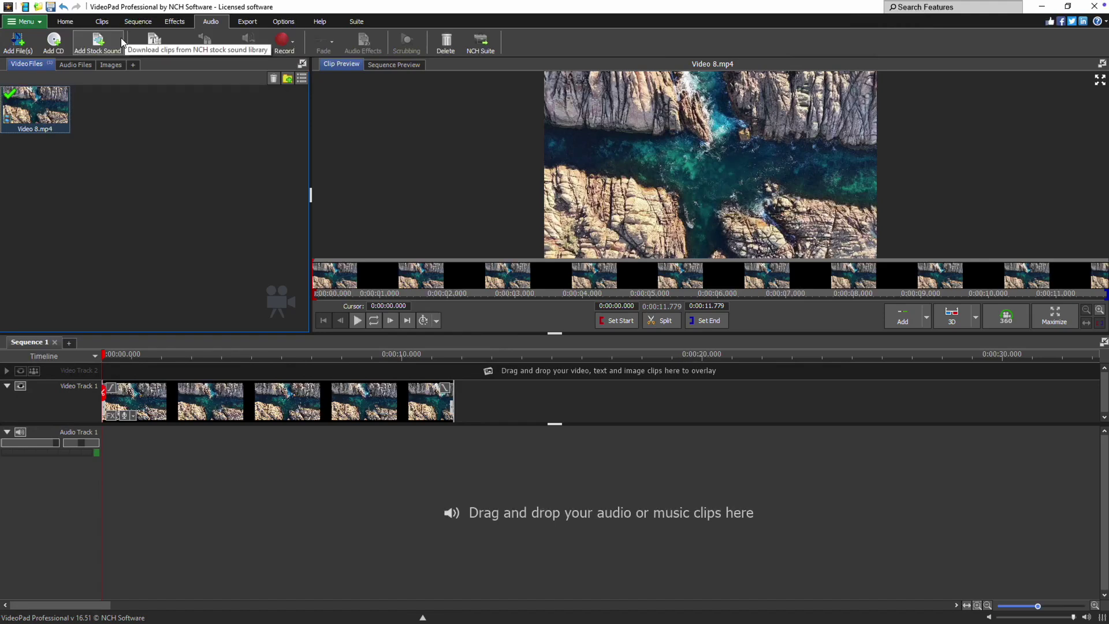
From the bin's context menu, launch the NCH Sound Effect Library
right_click(144, 152)
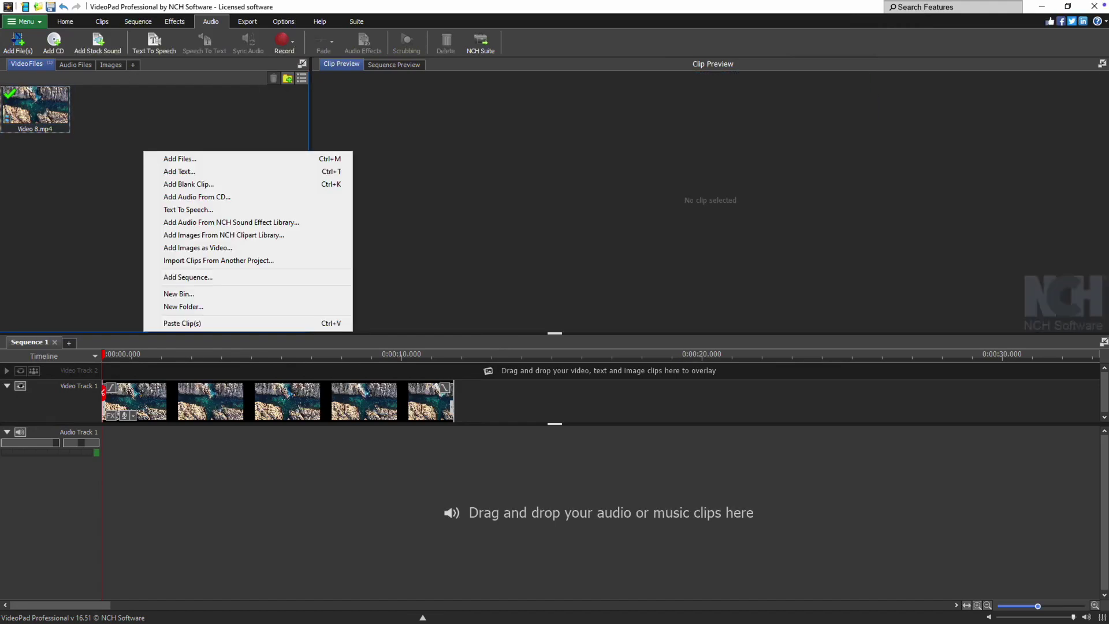
click(309, 222)
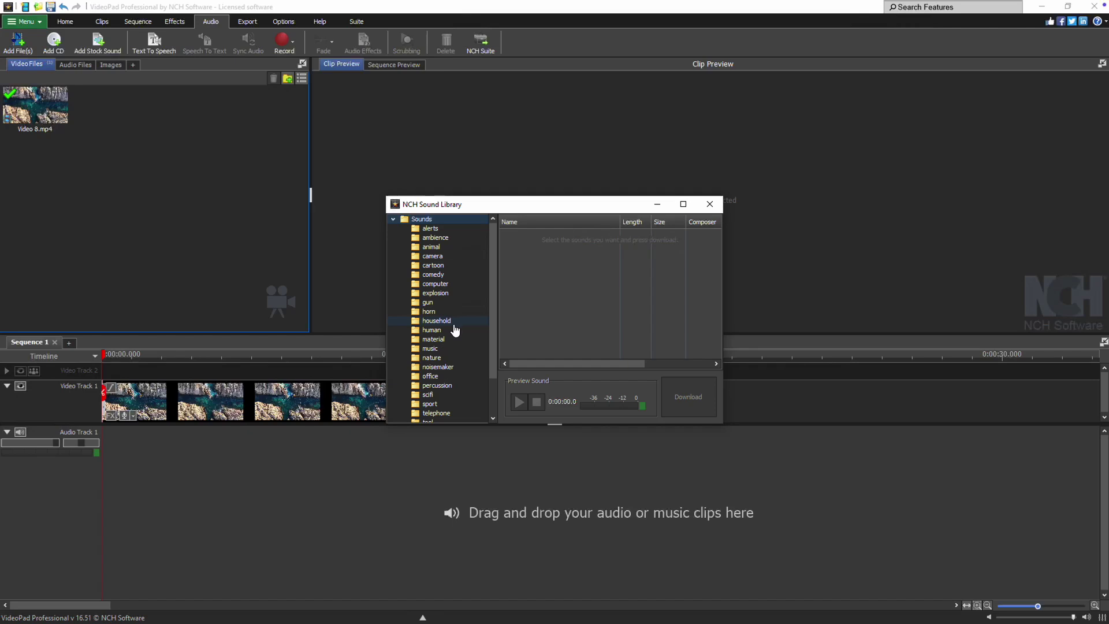
scroll(455, 326, down, 1)
scroll(453, 317, down, 1)
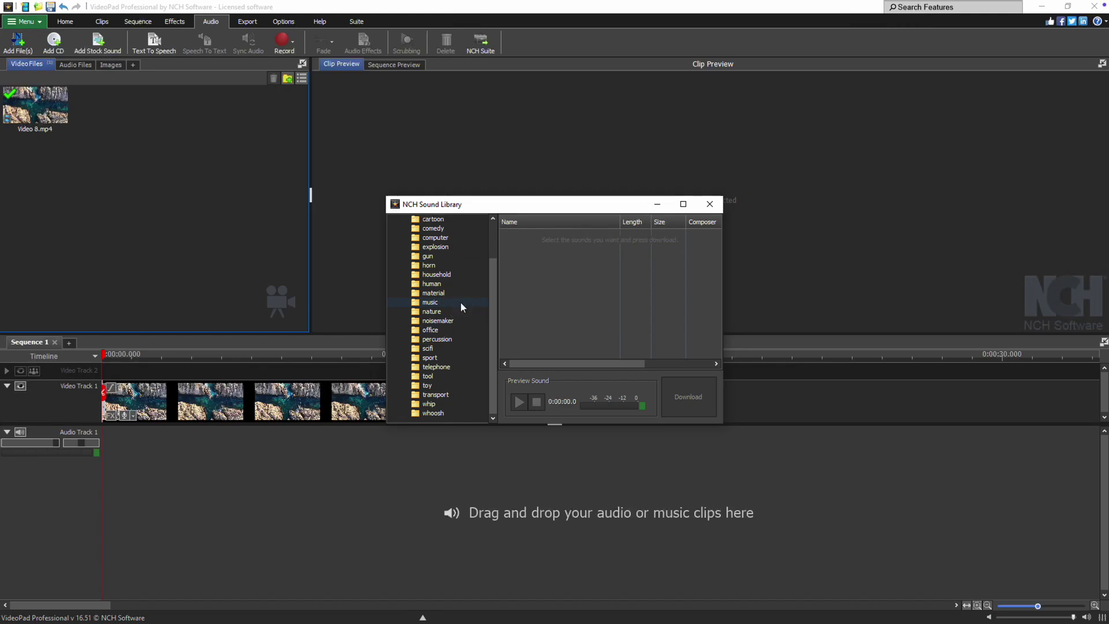
Expand the music folder and list the classic tracks
click(460, 302)
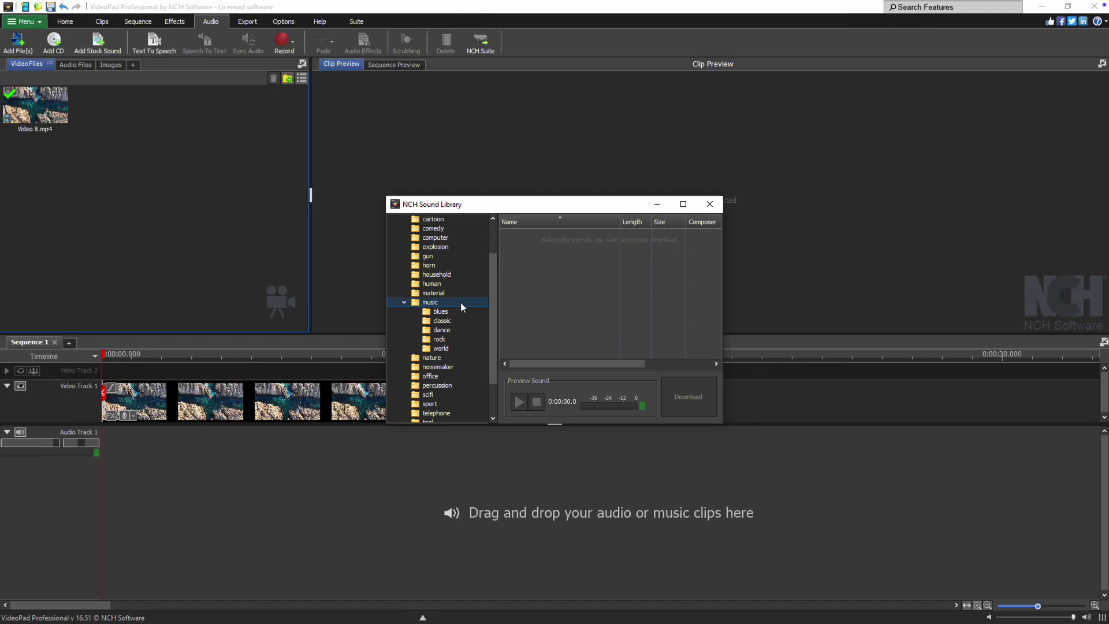
click(454, 320)
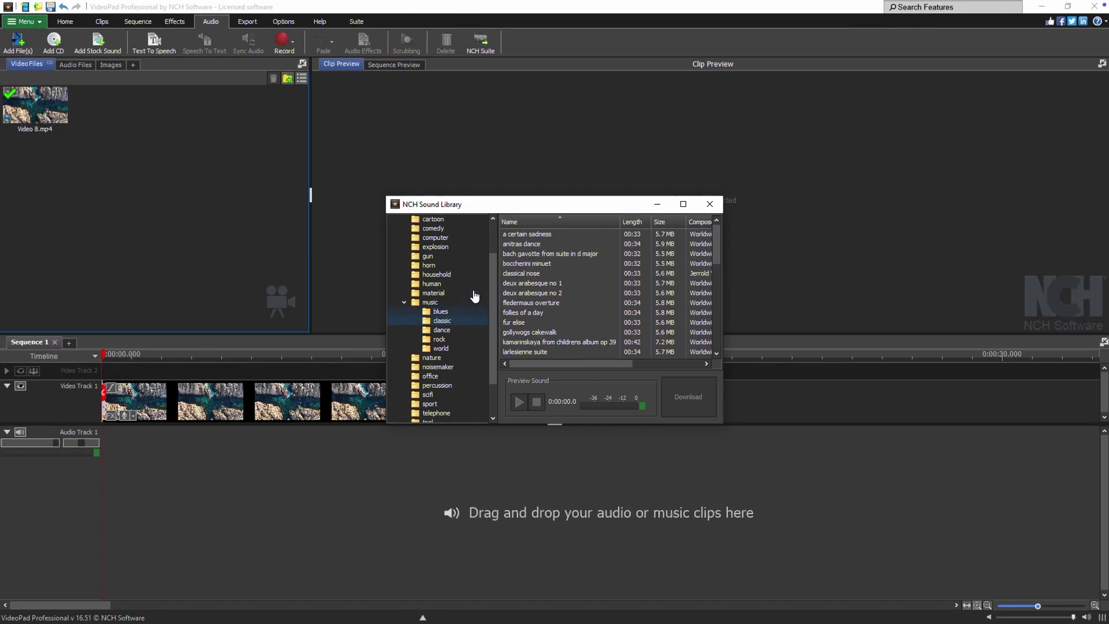
Select classical nose, preview it, add it to the Audio Files bin and close the library
click(527, 274)
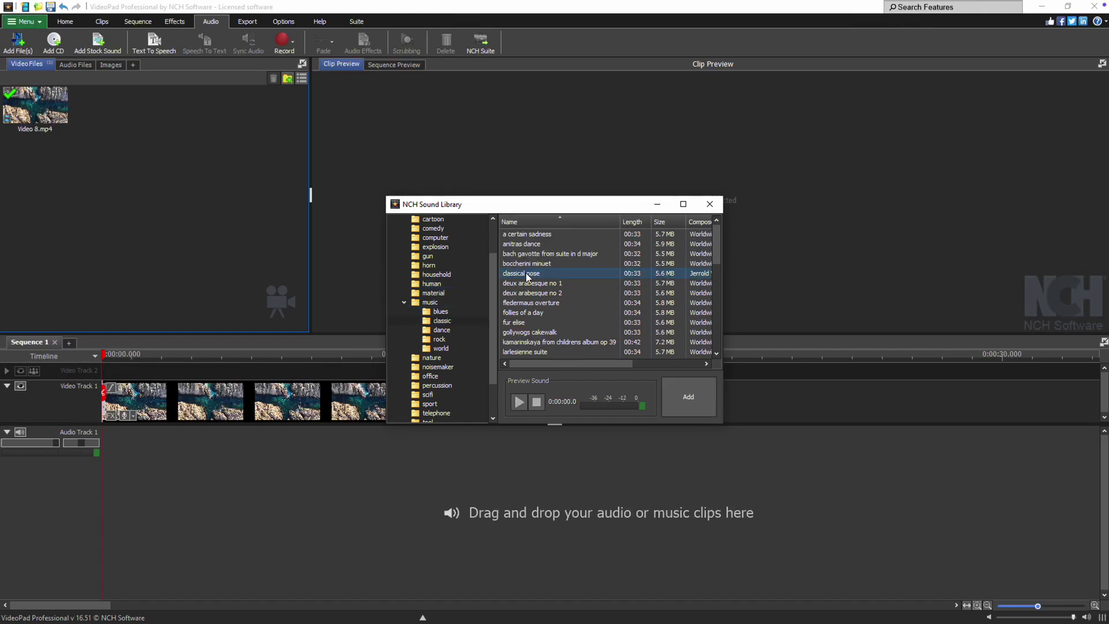
click(519, 401)
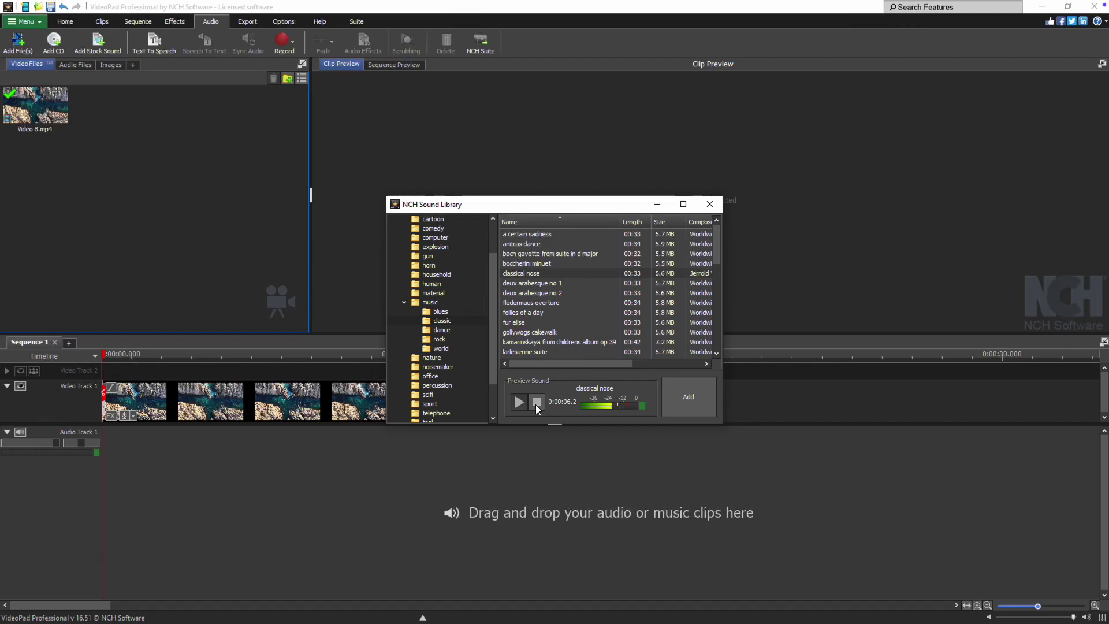
click(544, 405)
click(702, 396)
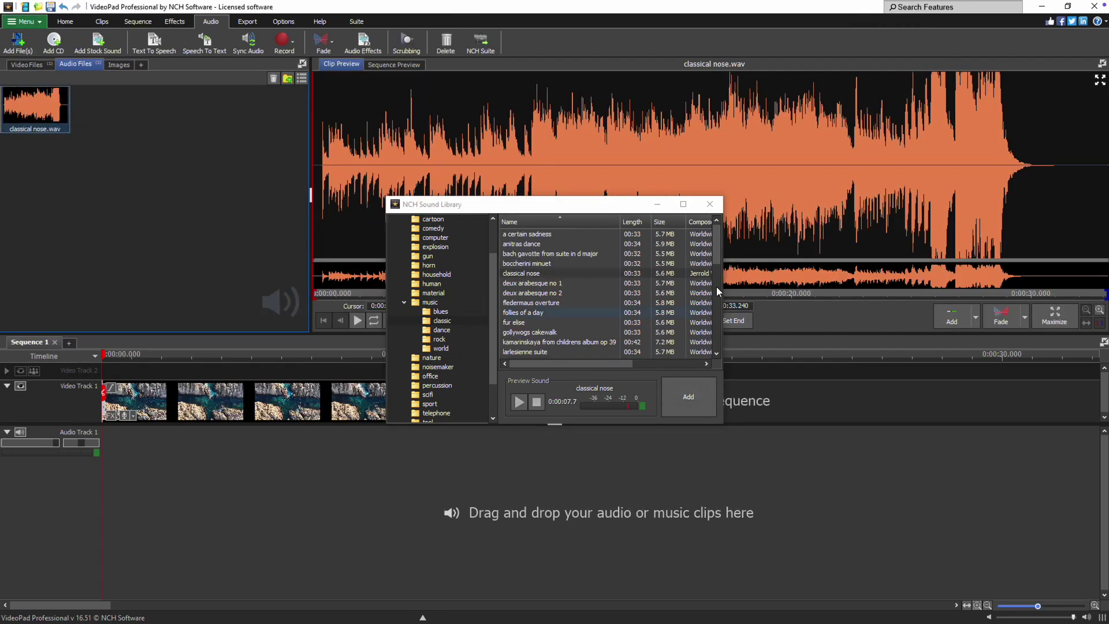
click(714, 207)
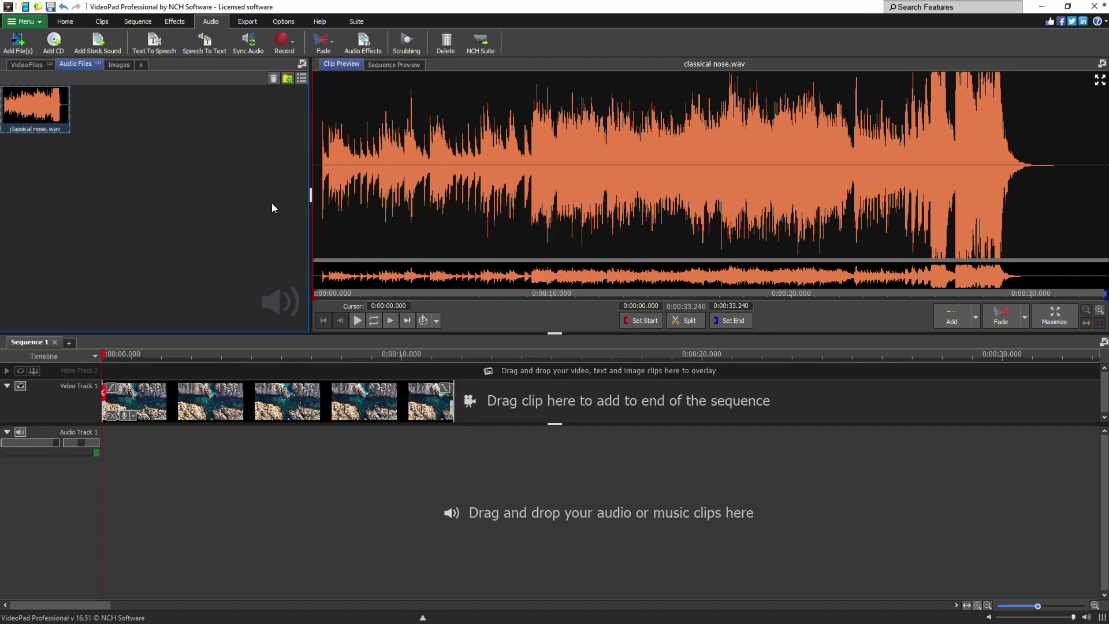
Drag classical nose.wav from the Audio Files bin onto Audio Track 1 under the video
drag(59, 131, 103, 458)
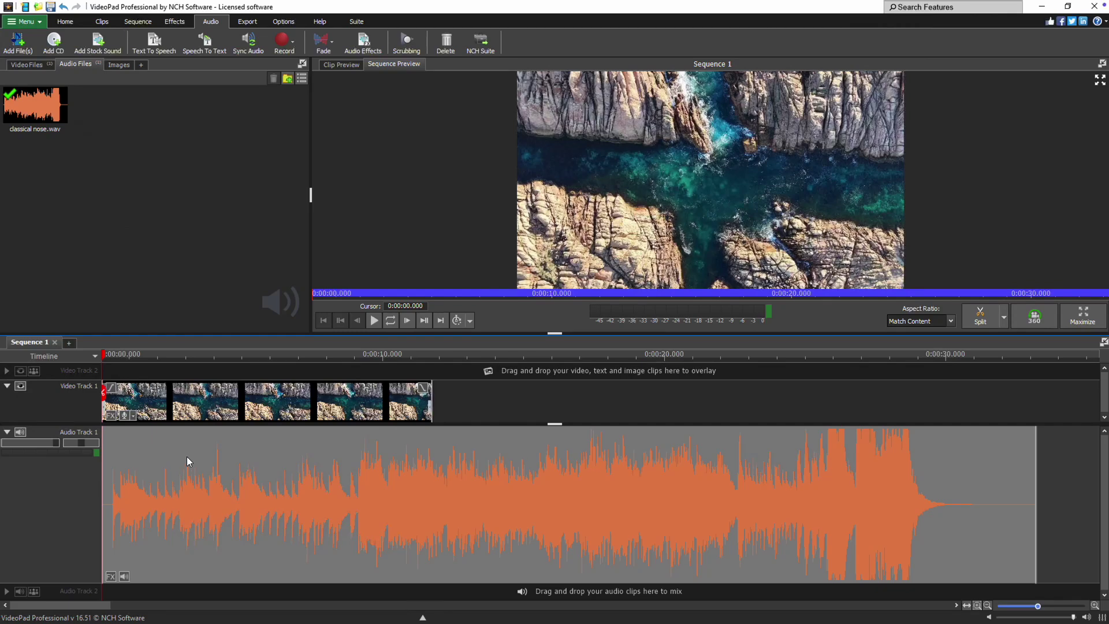